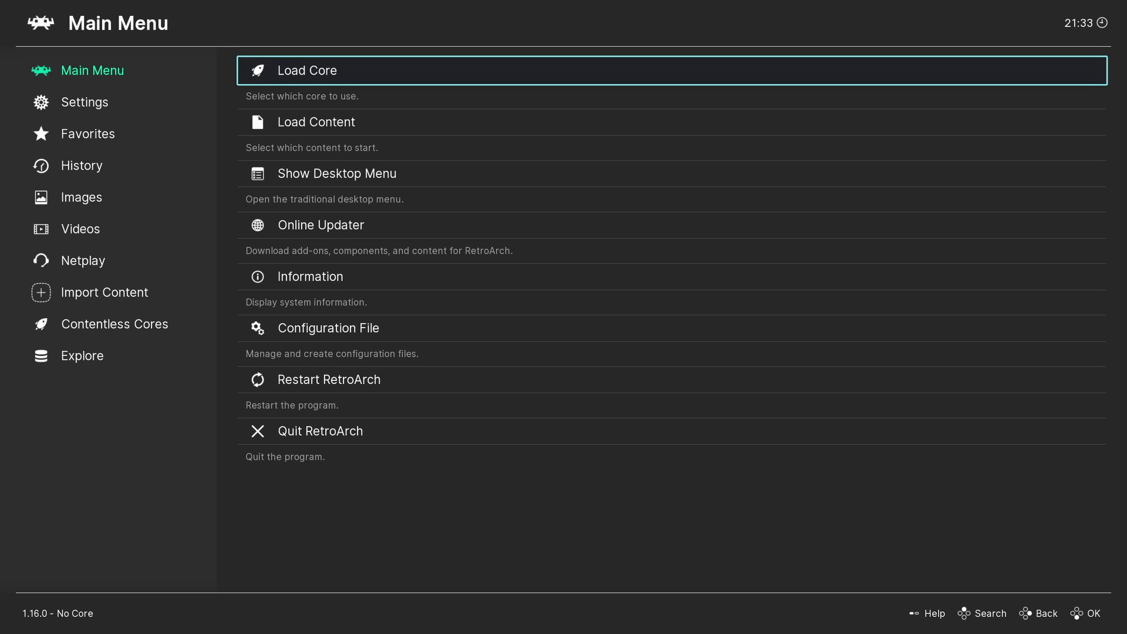
- Install the Nintendo - DS (DeSmuME) core from RetroArch's online Core Downloader list
{"action": "key", "text": "Return"}
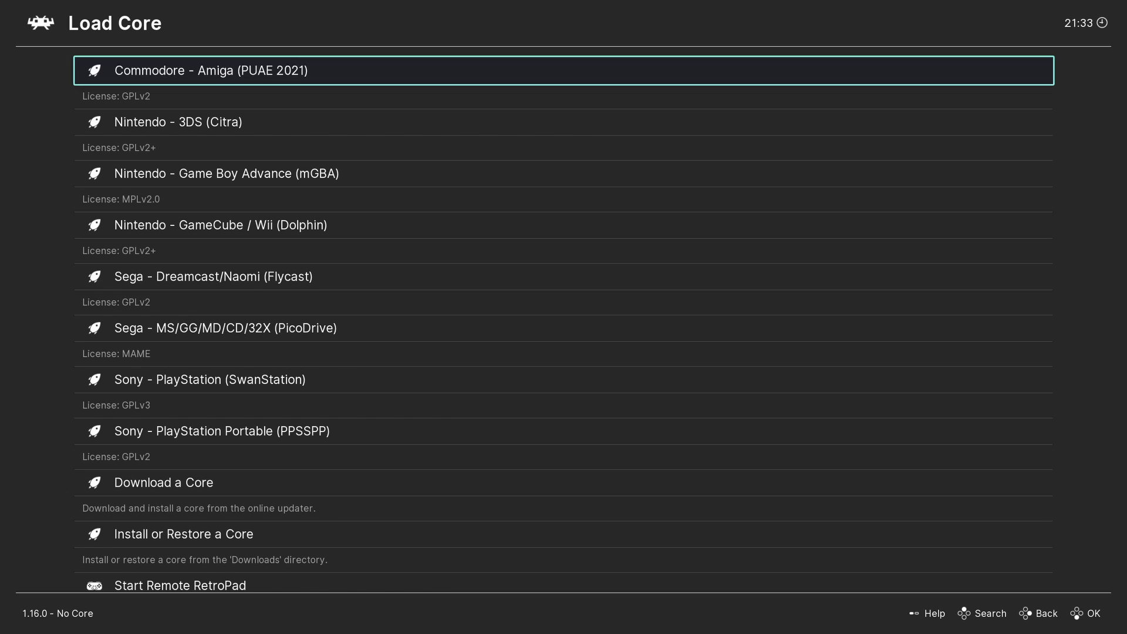
{"action": "key", "text": "Down"}
{"action": "key", "text": "Down"}
{"action": "key", "text": "Down"}
{"action": "key", "text": "Down"}
{"action": "key", "text": "Down"}
{"action": "key", "text": "Down"}
{"action": "key", "text": "Down"}
{"action": "key", "text": "Down"}
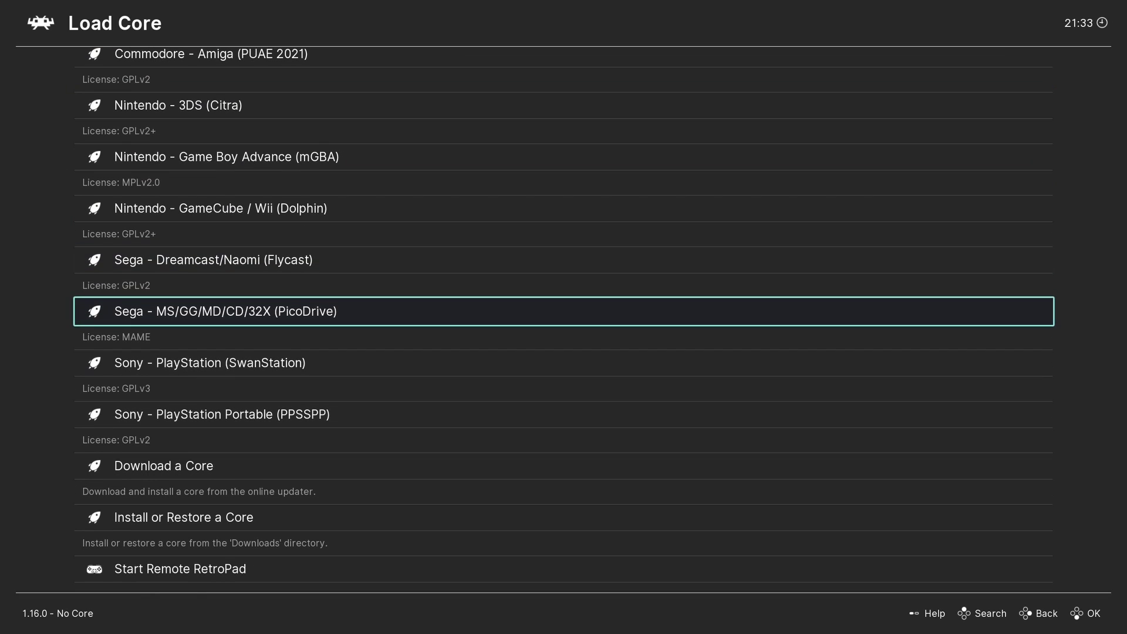
{"action": "key", "text": "Return"}
{"action": "key", "text": "Down"}
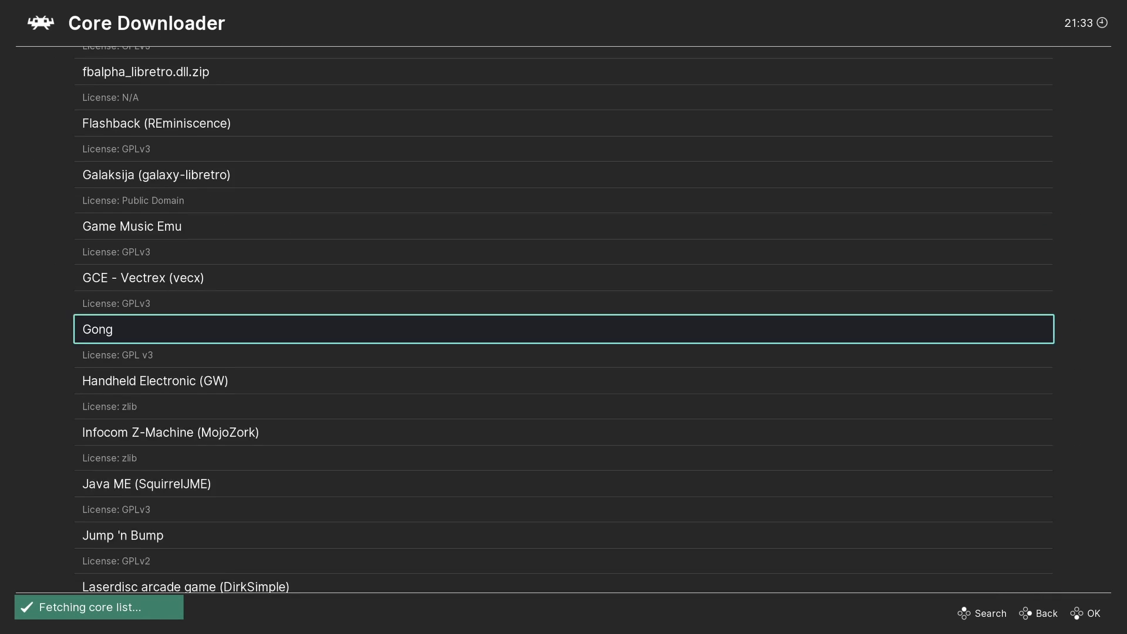
{"action": "key", "text": "Up"}
{"action": "key", "text": "Up"}
{"action": "key", "text": "Up"}
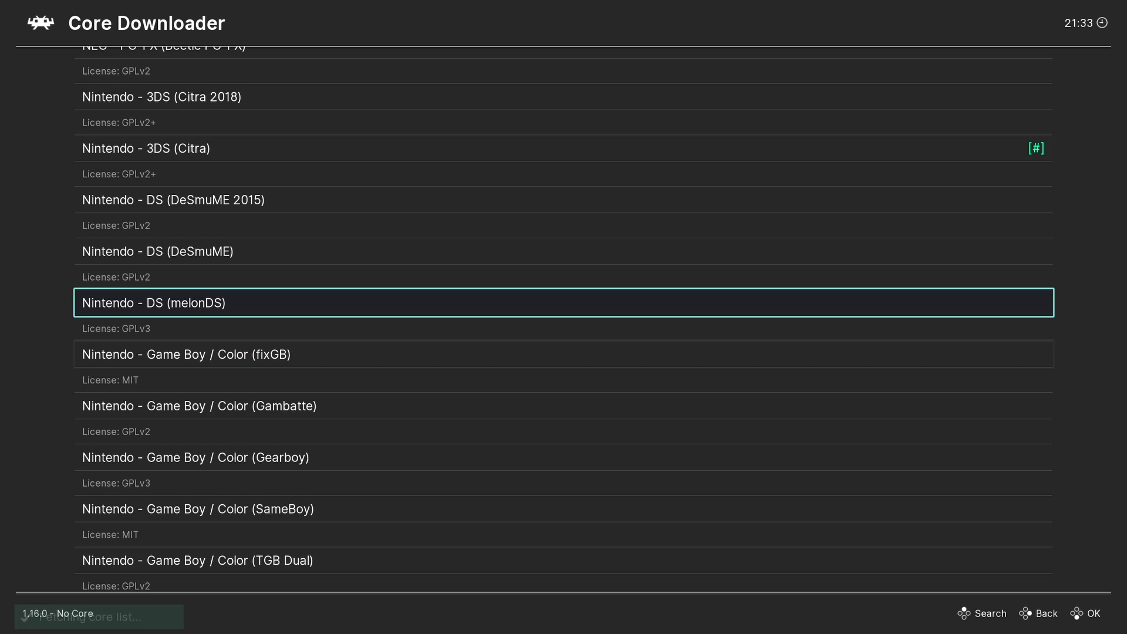
{"action": "key", "text": "Return"}
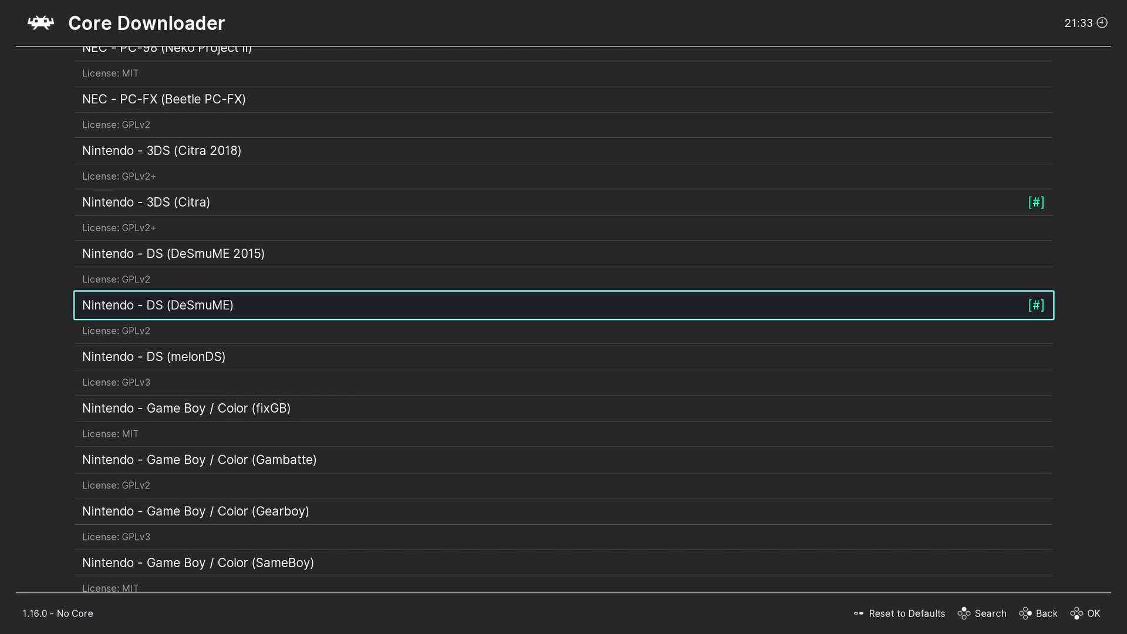
{"action": "key", "text": "BackSpace"}
{"action": "key", "text": "BackSpace"}
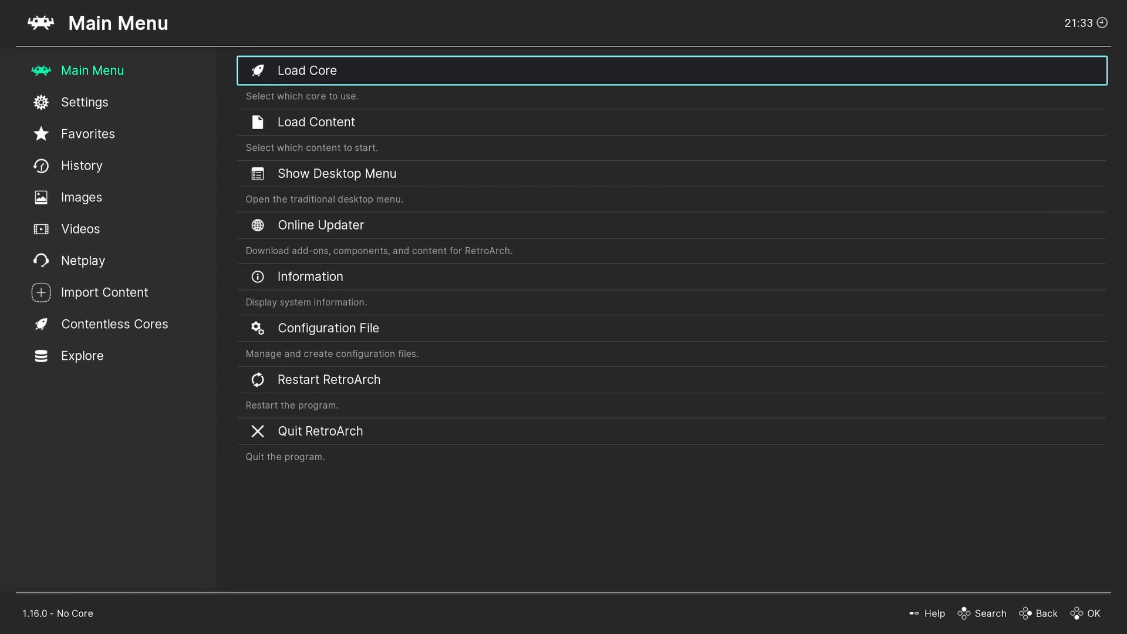
{"action": "key", "text": "Down"}
{"action": "key", "text": "Down"}
{"action": "key", "text": "Down"}
{"action": "key", "text": "Return"}
{"action": "key", "text": "Down"}
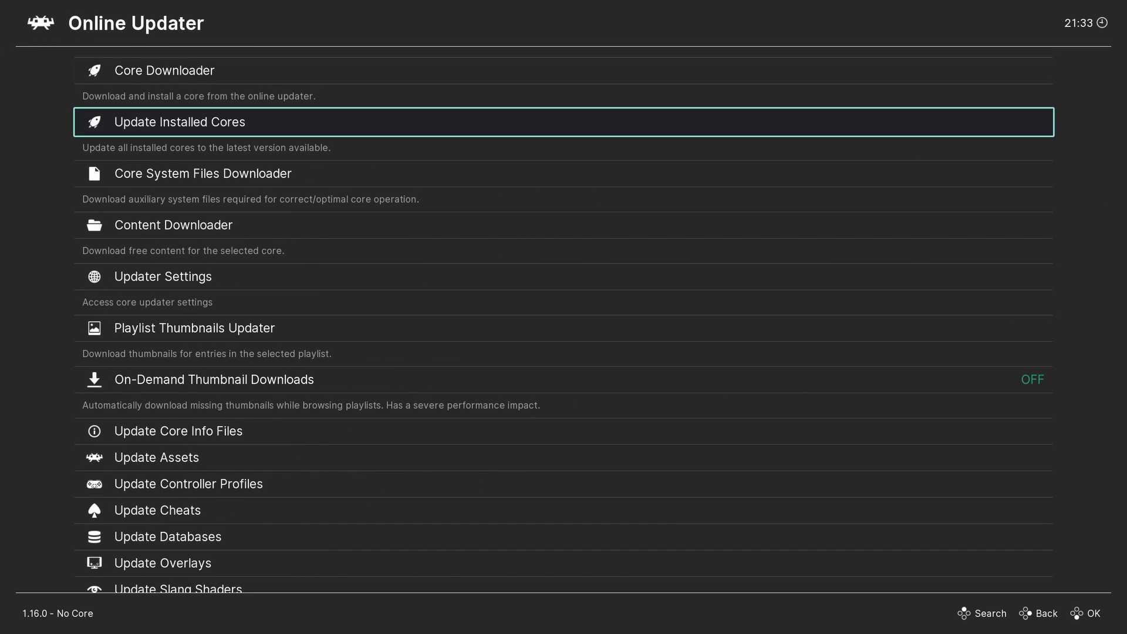
{"action": "key", "text": "Down"}
{"action": "key", "text": "Down"}
{"action": "key", "text": "Down"}
{"action": "key", "text": "Down"}
{"action": "key", "text": "Down"}
{"action": "key", "text": "Down"}
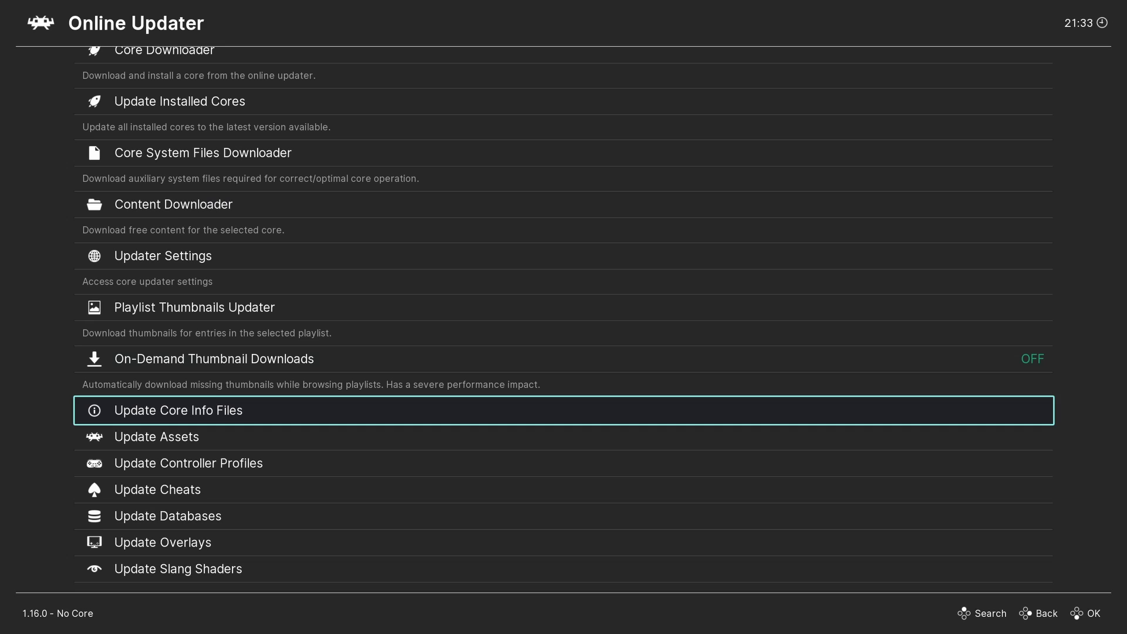
{"action": "key", "text": "Down"}
{"action": "key", "text": "Down"}
{"action": "key", "text": "Down"}
{"action": "key", "text": "Down"}
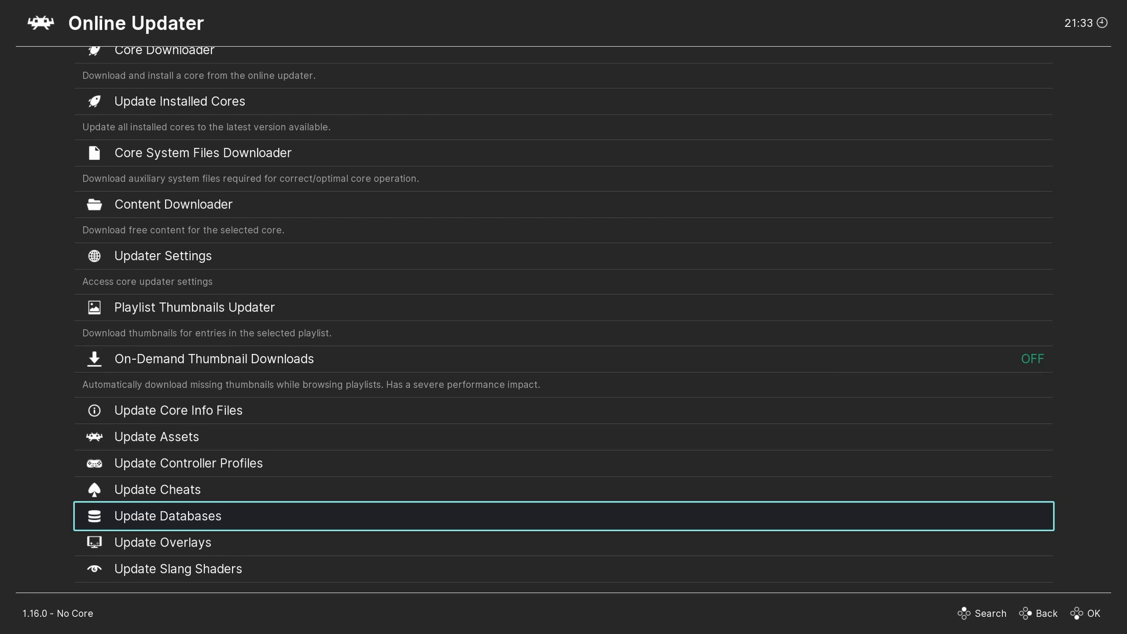
{"action": "key", "text": "BackSpace"}
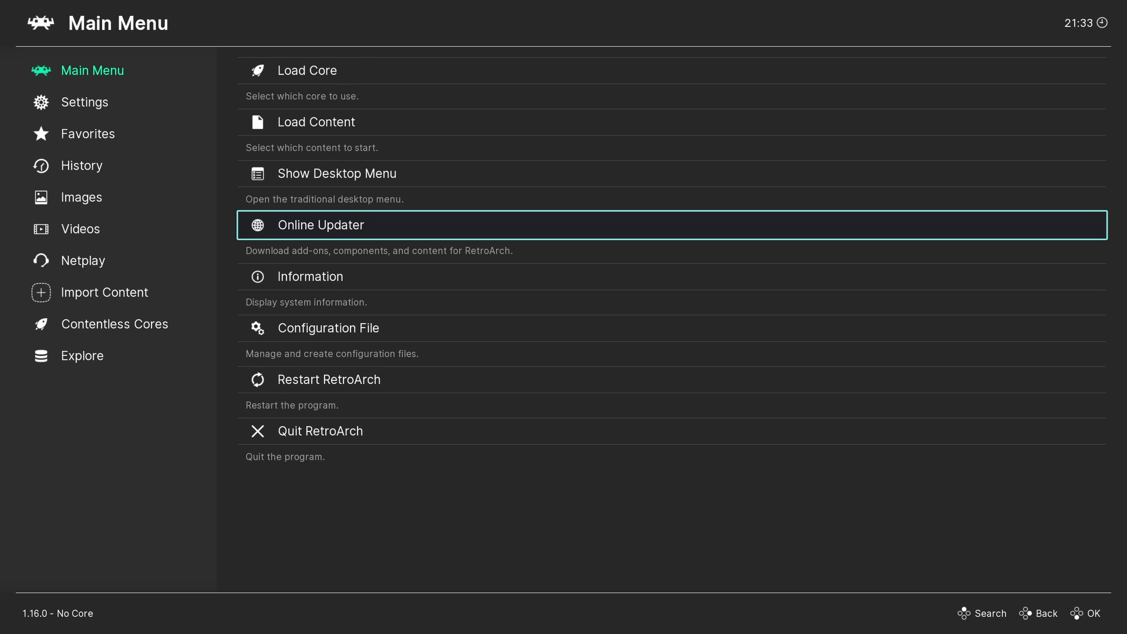
- Load the Mario Kart DS zip from H:\Emulation\Emulator ROMs\Nintendo DS with DeSmuME
{"action": "key", "text": "Up"}
{"action": "key", "text": "Up"}
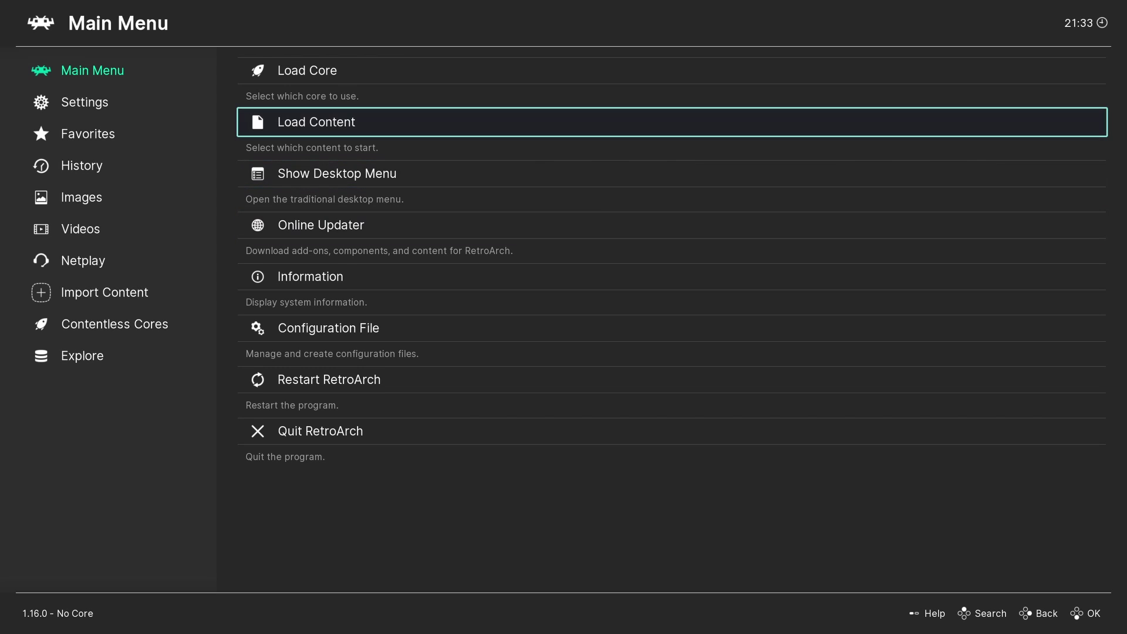
{"action": "key", "text": "Return"}
{"action": "key", "text": "Down"}
{"action": "key", "text": "Down"}
{"action": "key", "text": "Down"}
{"action": "key", "text": "Down"}
{"action": "key", "text": "Down"}
{"action": "key", "text": "Down"}
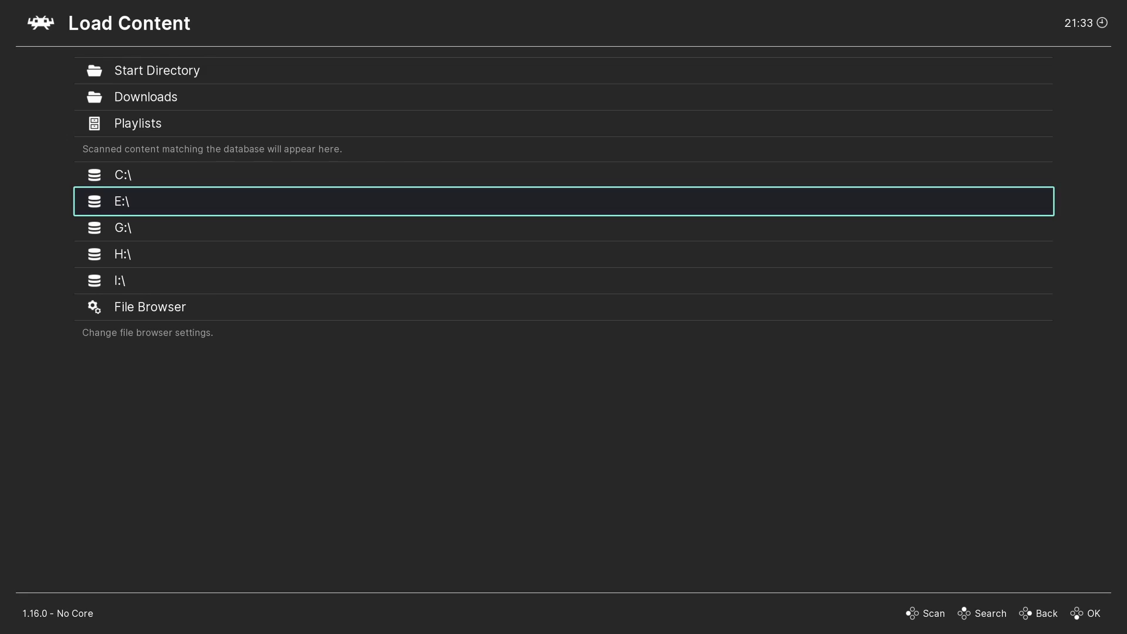
{"action": "key", "text": "Return"}
{"action": "key", "text": "Down"}
{"action": "key", "text": "Down"}
{"action": "key", "text": "Return"}
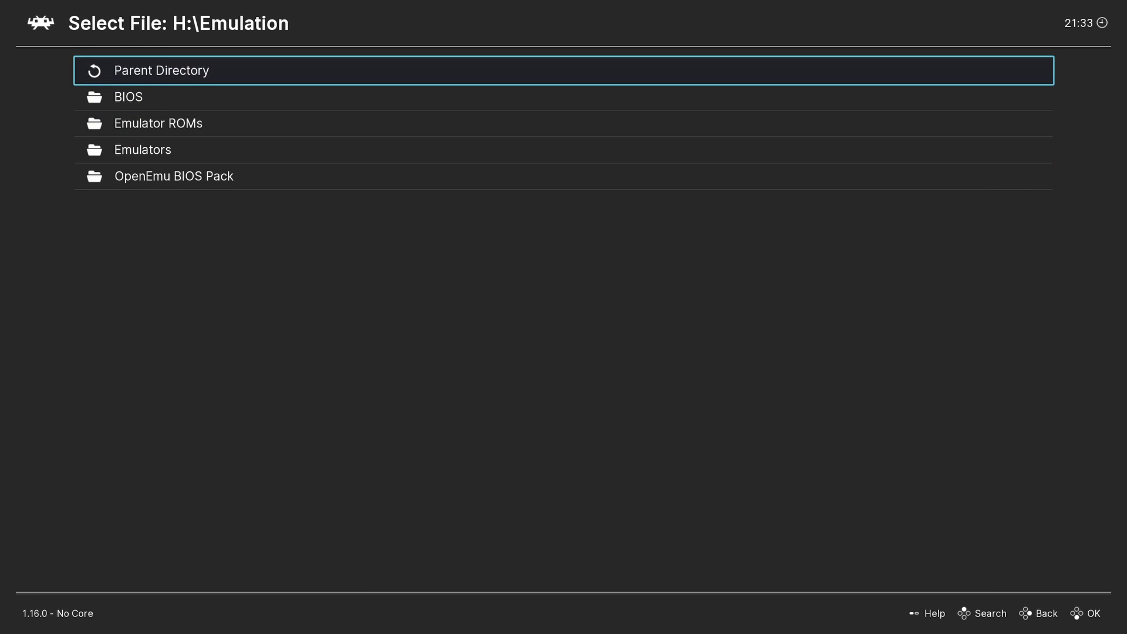
{"action": "key", "text": "Down"}
{"action": "key", "text": "Down"}
{"action": "key", "text": "Return"}
{"action": "key", "text": "Right"}
{"action": "key", "text": "Right"}
{"action": "key", "text": "Right"}
{"action": "key", "text": "Up"}
{"action": "key", "text": "Up"}
{"action": "key", "text": "Up"}
{"action": "key", "text": "Up"}
{"action": "key", "text": "Up"}
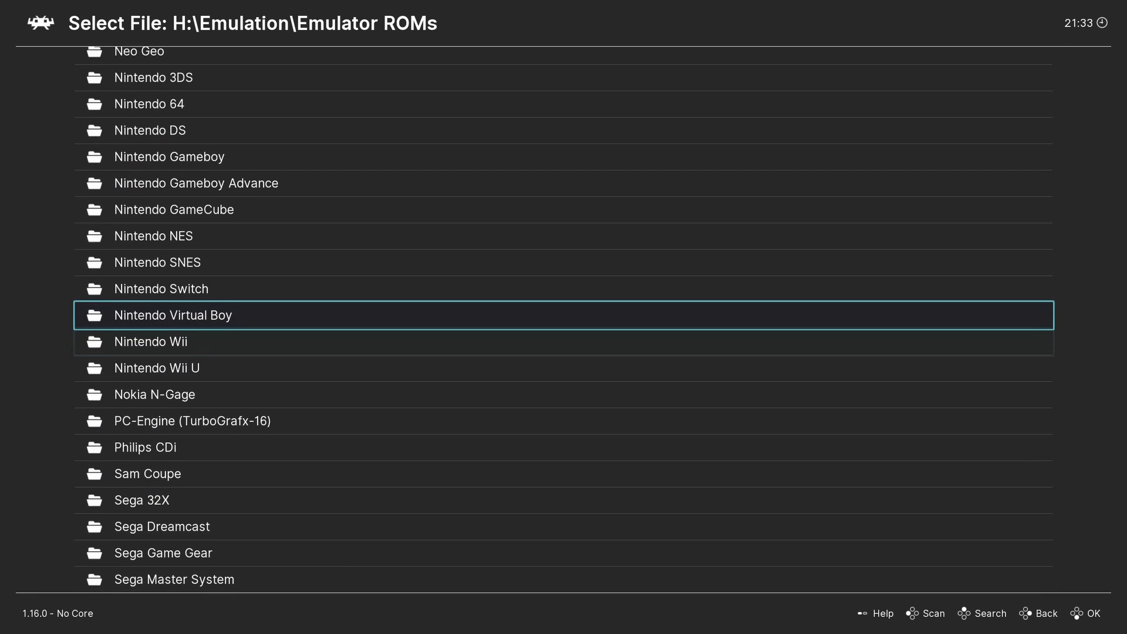
{"action": "key", "text": "Up"}
{"action": "key", "text": "Up"}
{"action": "key", "text": "Return"}
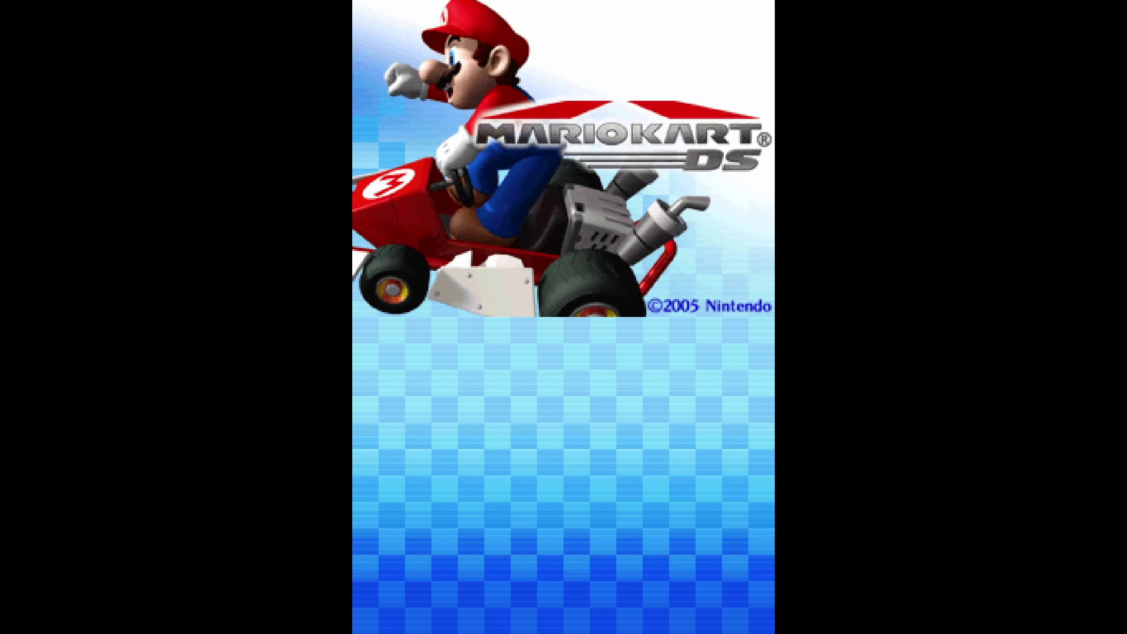
- Skip past the Mario Kart DS title to its main menu, then bring up the Quick Menu
{"action": "key", "text": "Return"}
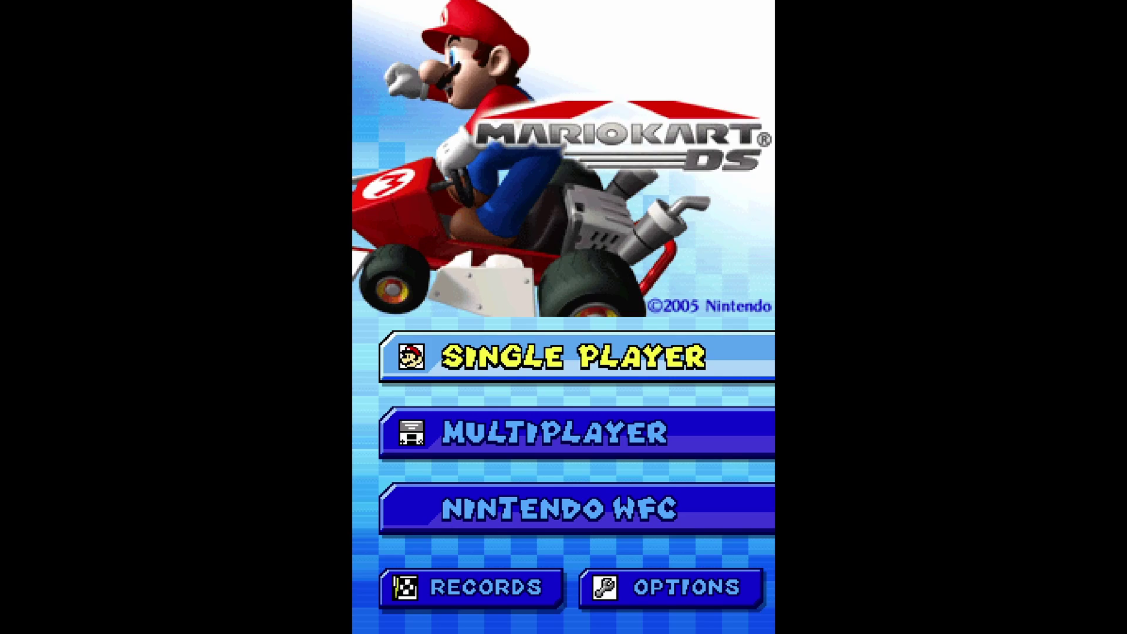
{"action": "key", "text": "F1"}
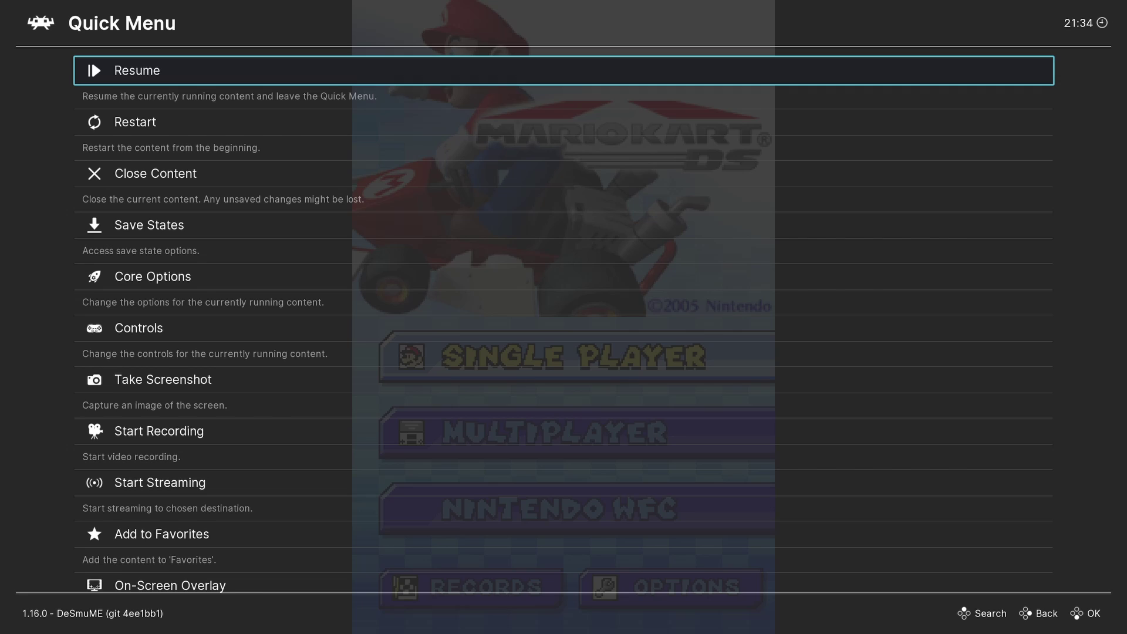
- Switch the DeSmuME OpenGL Rasterizer (restart) graphics option to ON and restart RetroArch
{"action": "key", "text": "Down"}
{"action": "key", "text": "Down"}
{"action": "key", "text": "Down"}
{"action": "key", "text": "Down"}
{"action": "key", "text": "Return"}
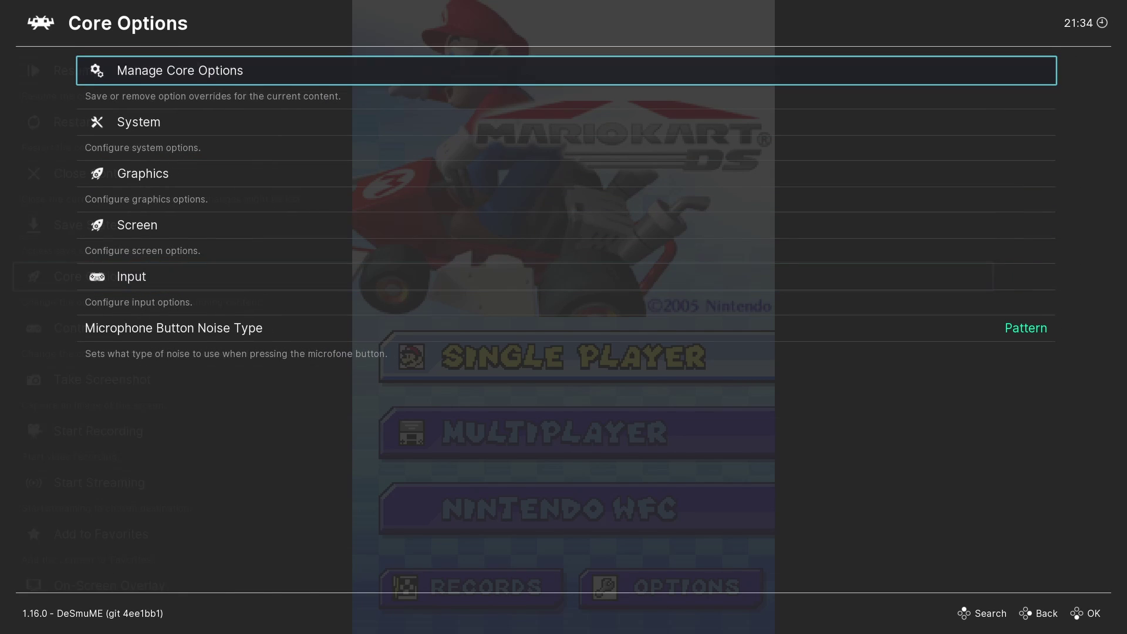
{"action": "key", "text": "Down"}
{"action": "key", "text": "Down"}
{"action": "key", "text": "Return"}
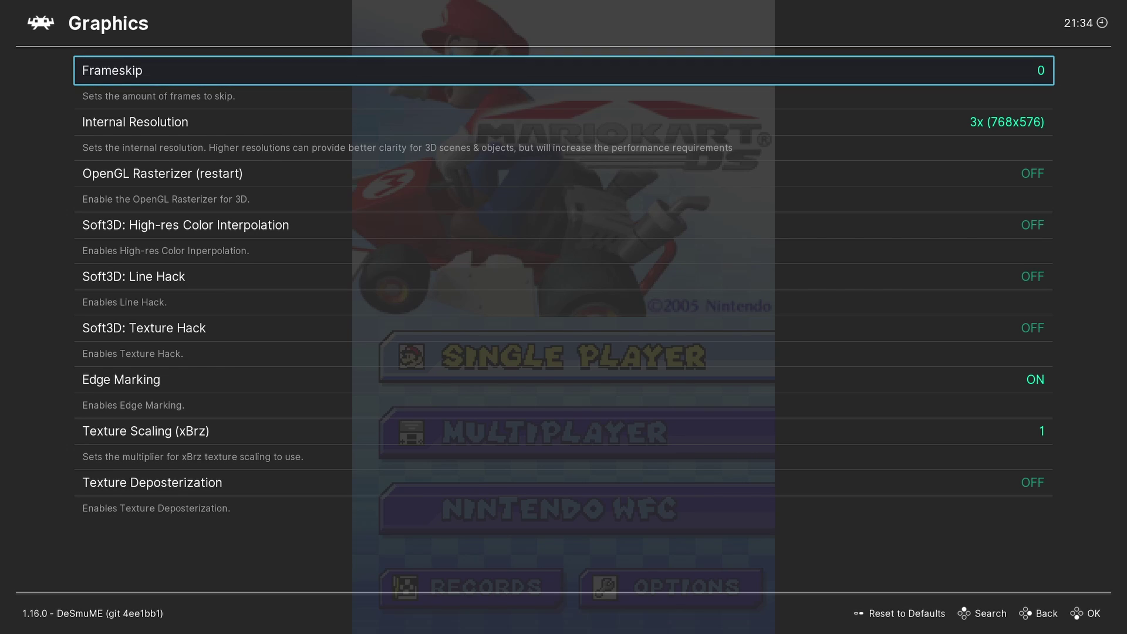
{"action": "key", "text": "Down"}
{"action": "key", "text": "Down"}
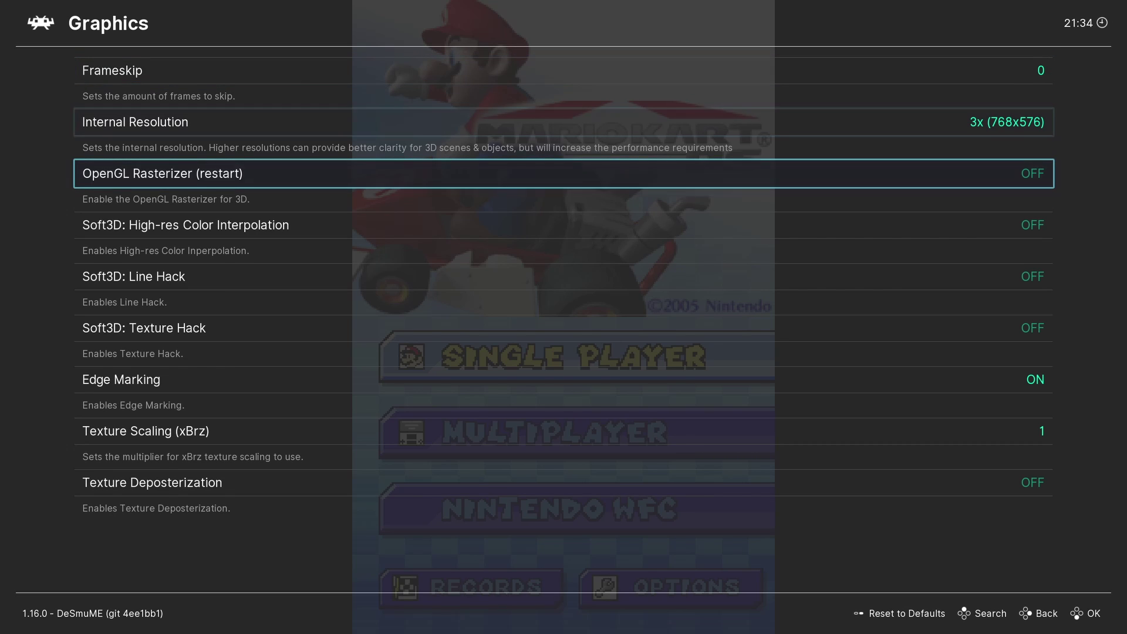
{"action": "key", "text": "Right"}
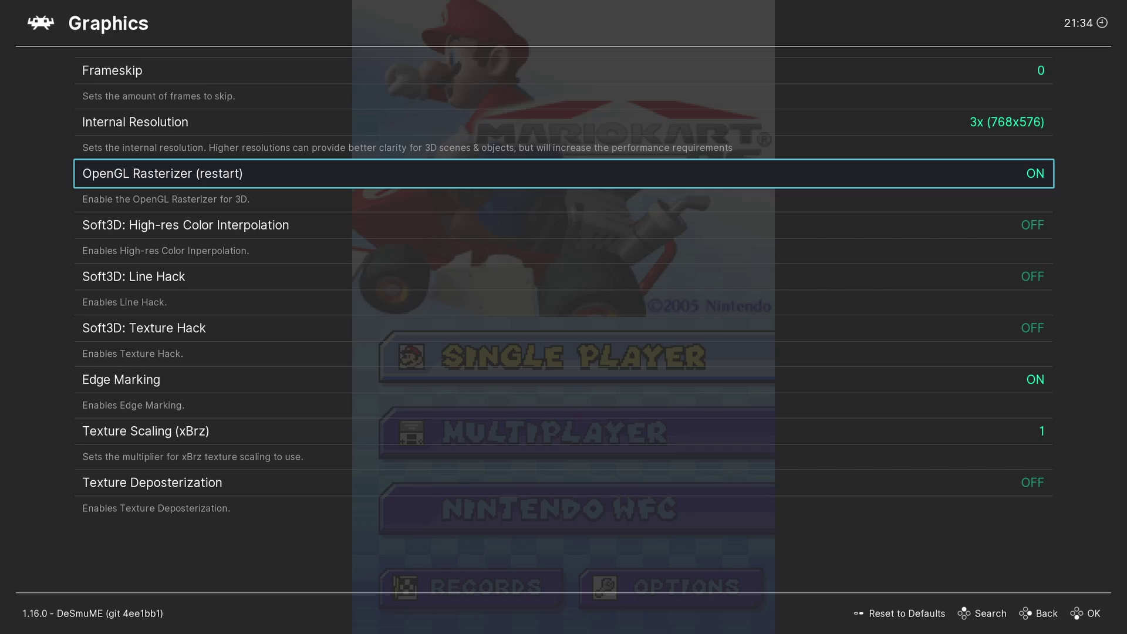
{"action": "key", "text": "BackSpace"}
{"action": "key", "text": "BackSpace"}
{"action": "key", "text": "BackSpace"}
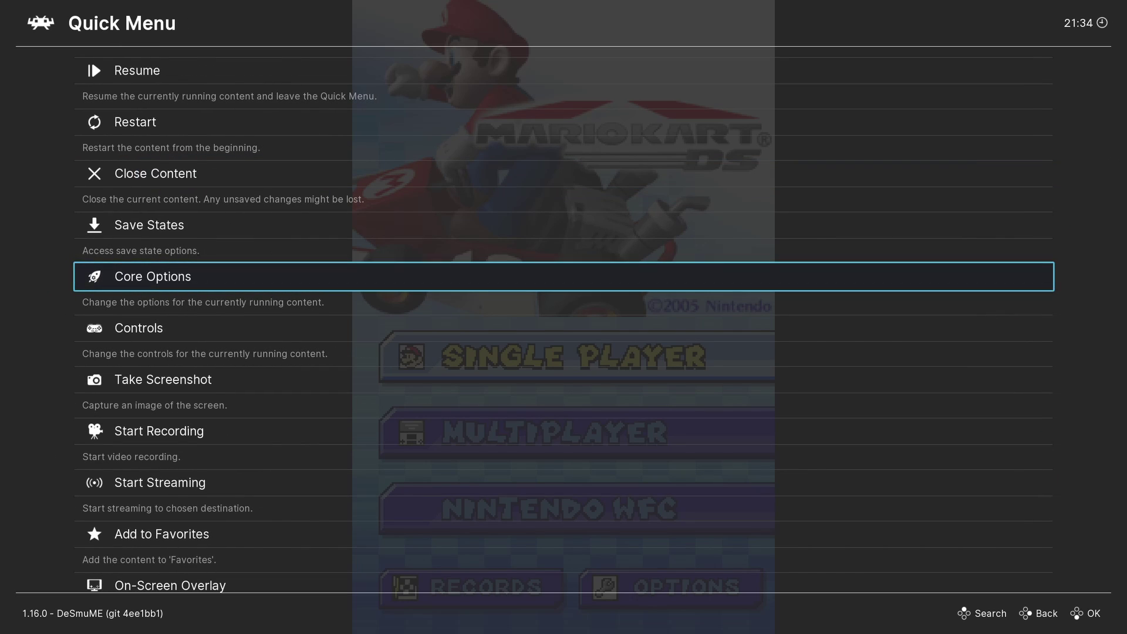
{"action": "key", "text": "Up"}
{"action": "key", "text": "Up"}
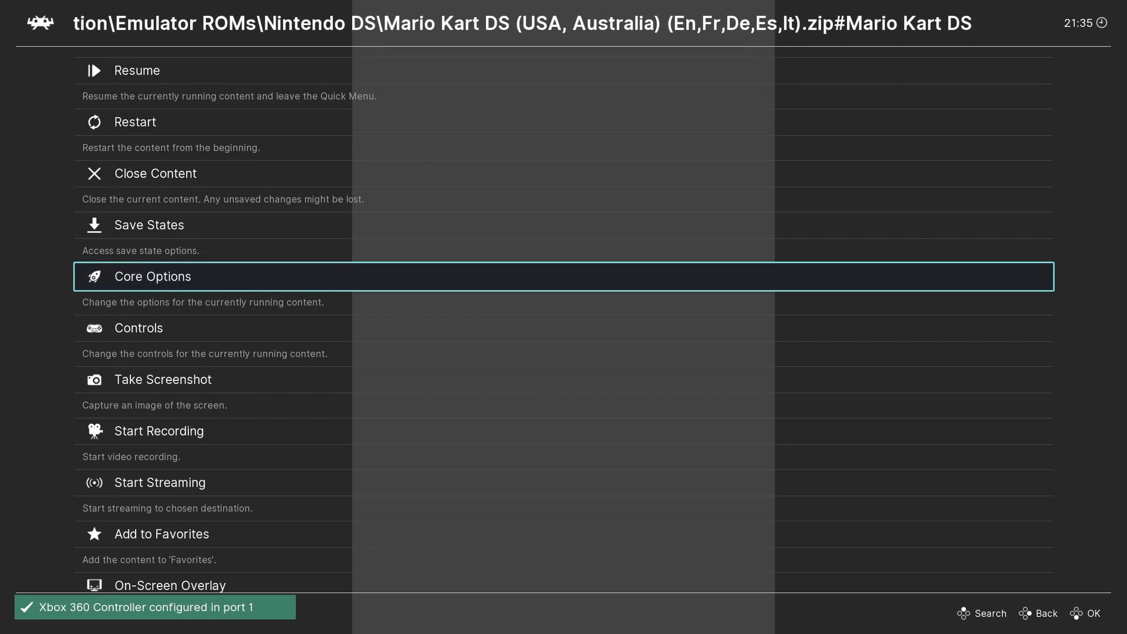
- Set the DeSmuME graphics Internal Resolution to 5x (1280x960)
{"action": "key", "text": "Return"}
{"action": "key", "text": "Down"}
{"action": "key", "text": "Down"}
{"action": "key", "text": "Return"}
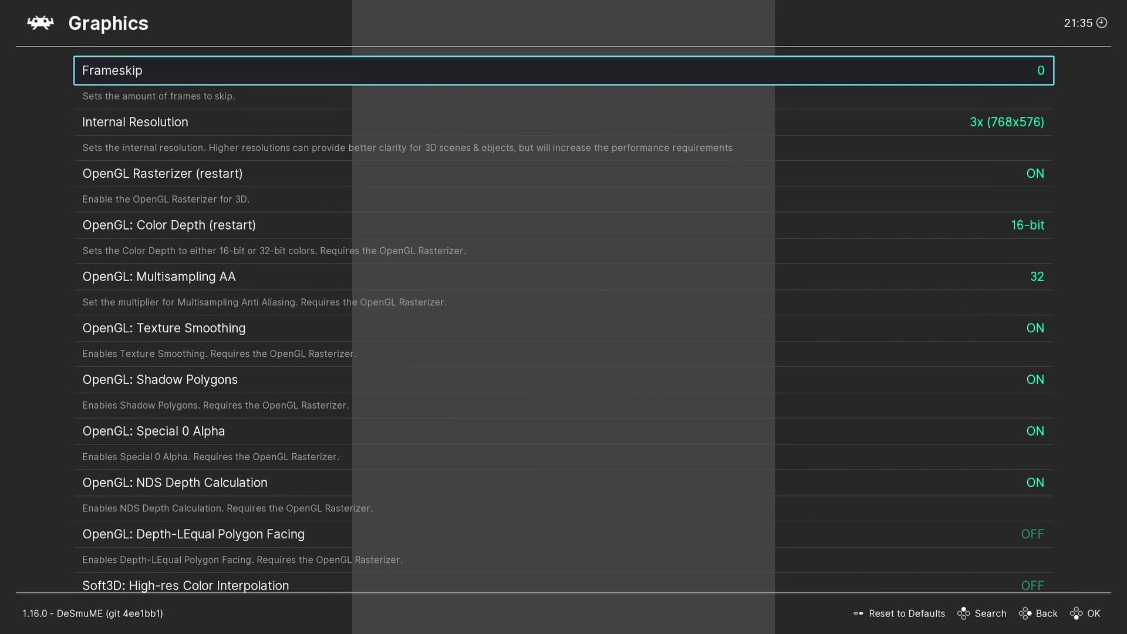
{"action": "key", "text": "Down"}
{"action": "key", "text": "Return"}
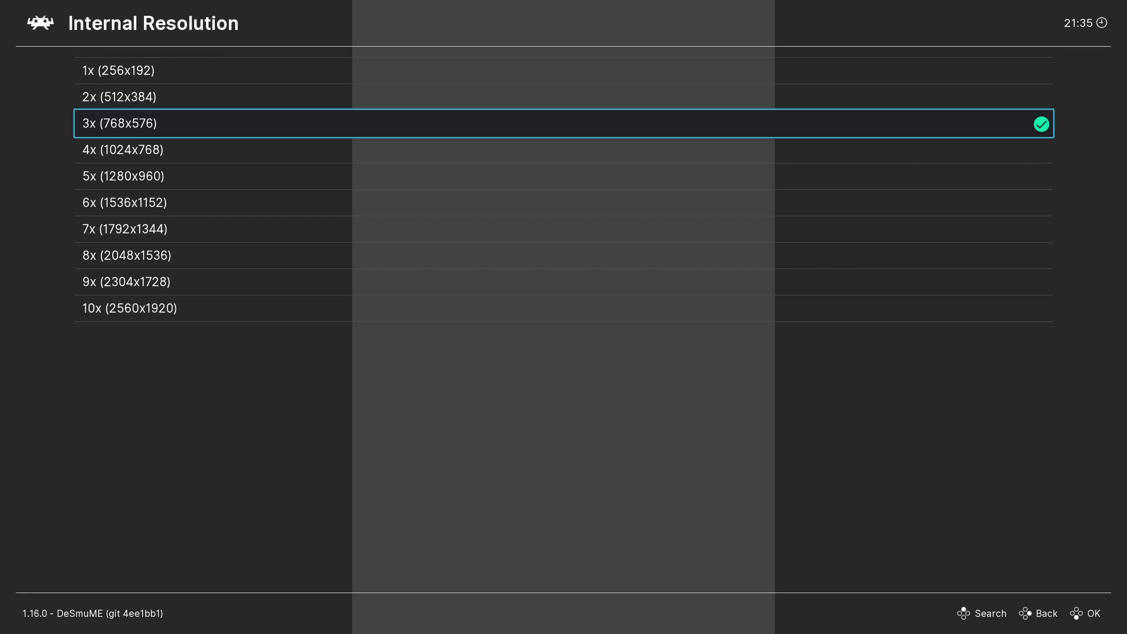
- Keep Multisampling AA at 32 and set Texture Scaling (xBrz) to 4
{"action": "key", "text": "Down"}
{"action": "key", "text": "Down"}
{"action": "key", "text": "Down"}
{"action": "key", "text": "Up"}
{"action": "key", "text": "Return"}
{"action": "key", "text": "Down"}
{"action": "key", "text": "Down"}
{"action": "key", "text": "Down"}
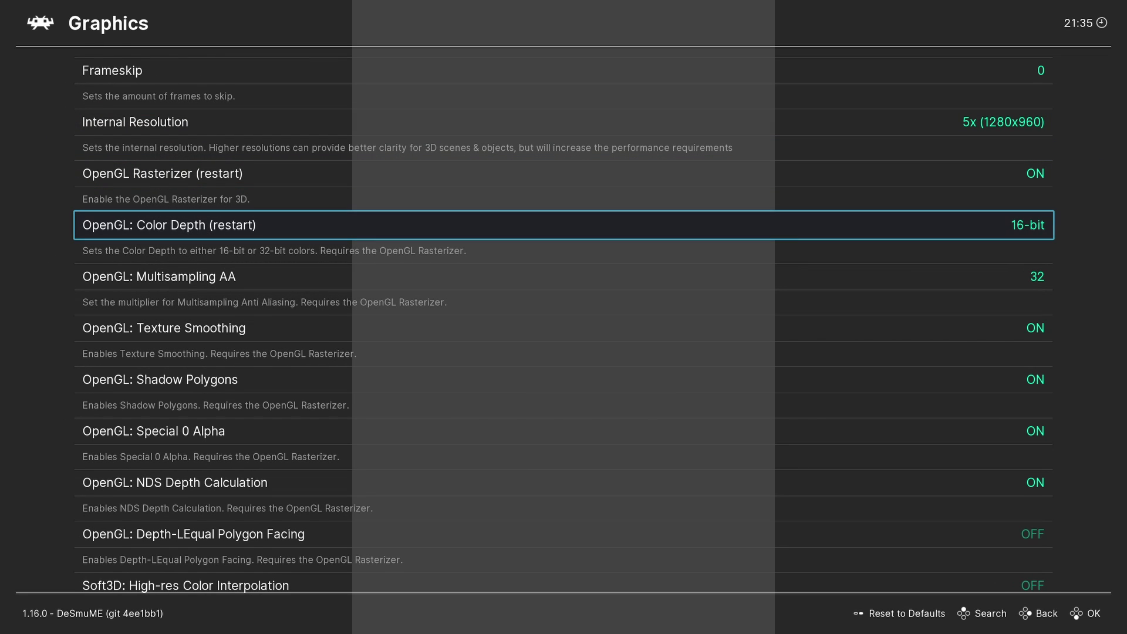
{"action": "key", "text": "Return"}
{"action": "key", "text": "Return"}
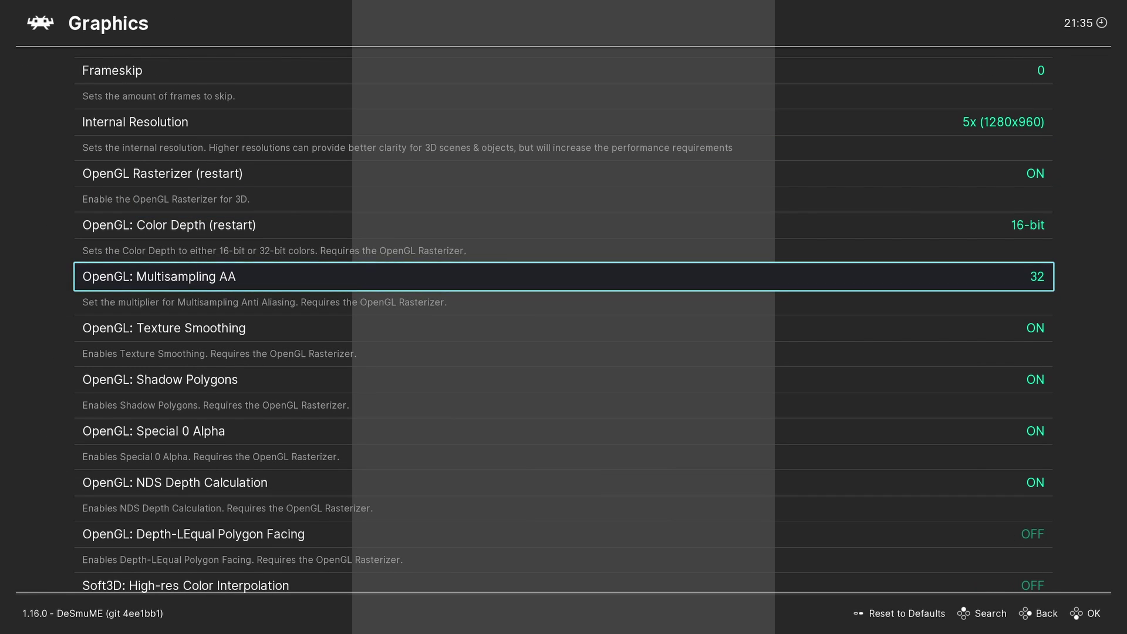
{"action": "key", "text": "Down"}
{"action": "key", "text": "Down"}
{"action": "key", "text": "Down"}
{"action": "key", "text": "Down"}
{"action": "key", "text": "Down"}
{"action": "key", "text": "Down"}
{"action": "key", "text": "Down"}
{"action": "key", "text": "Down"}
{"action": "key", "text": "Down"}
{"action": "key", "text": "Down"}
{"action": "key", "text": "Return"}
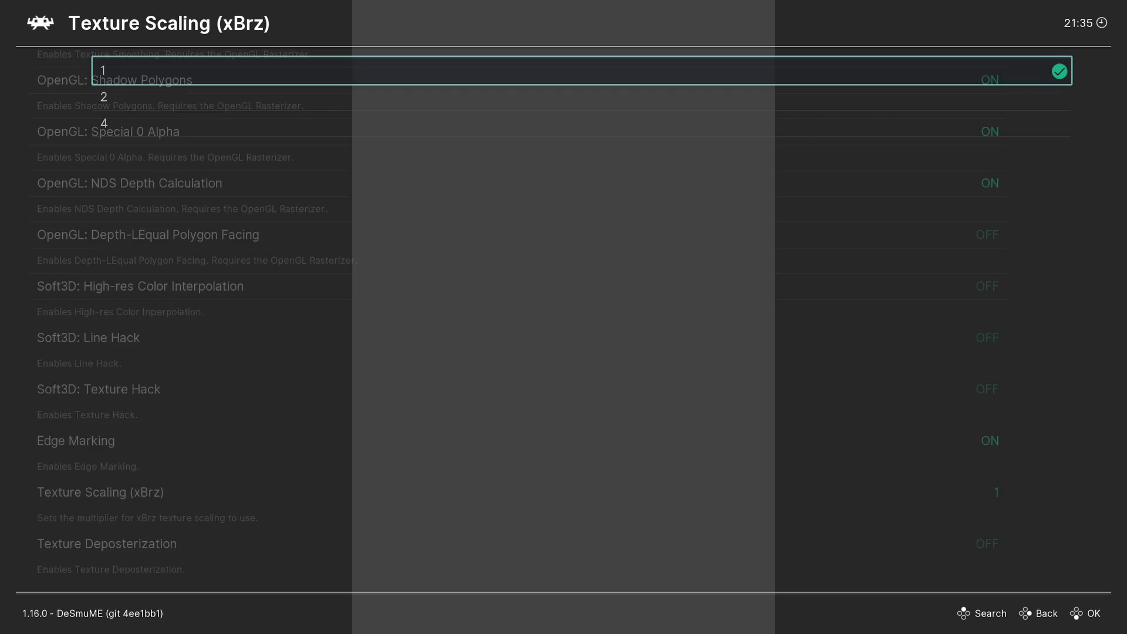
{"action": "key", "text": "Down"}
{"action": "key", "text": "Down"}
{"action": "key", "text": "Return"}
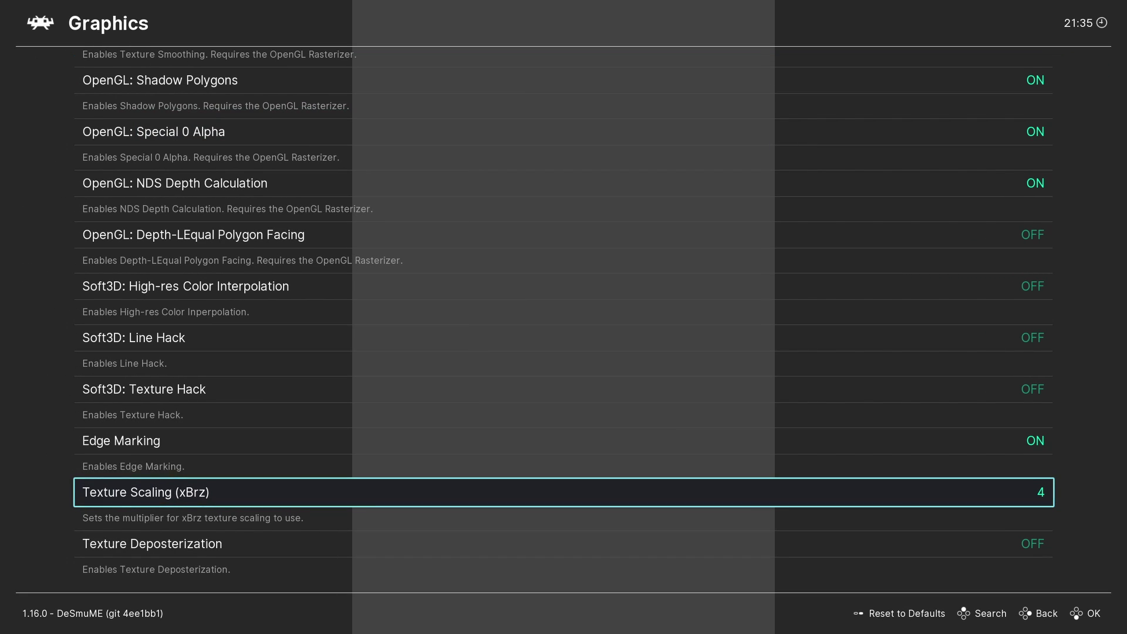